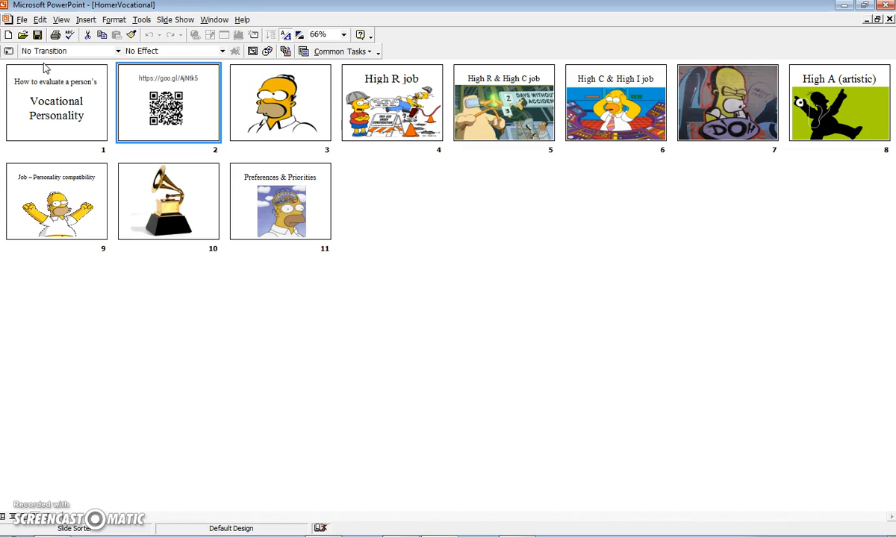
Step: Switch to Chrome and download HollandVocationalInterestAssessment.xls from the unit 07: careers page, saving it to Floppy Disk Drive (A:)
{"action": "left_click", "coordinate": [849, 6]}
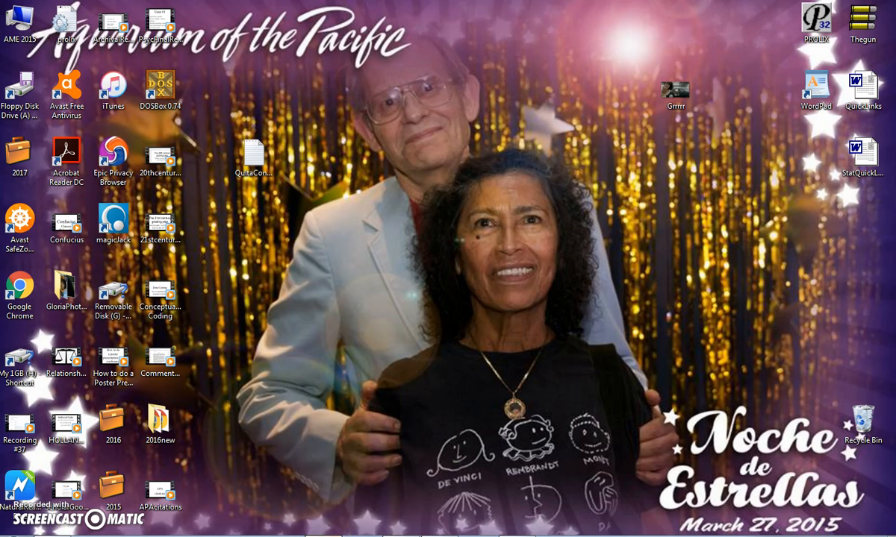
{"action": "left_click", "coordinate": [354, 536]}
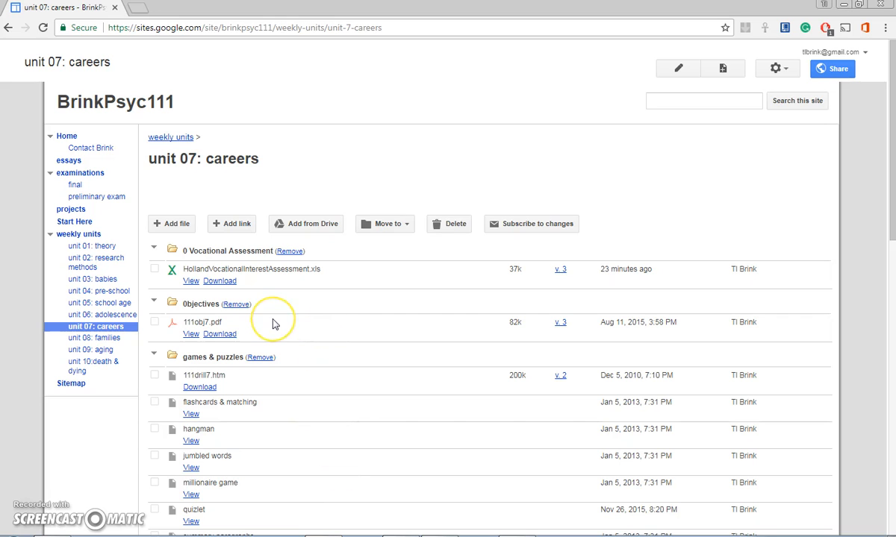
{"action": "left_click", "coordinate": [210, 284]}
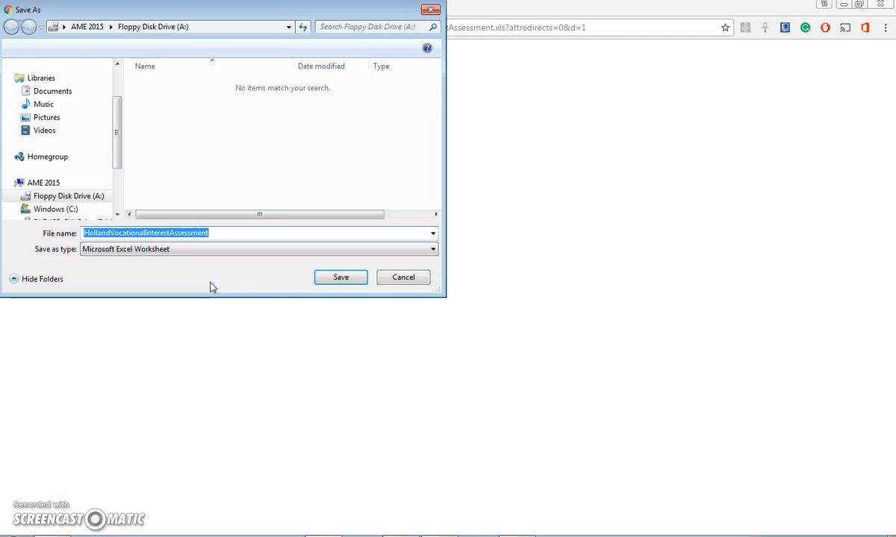
{"action": "left_click", "coordinate": [340, 282]}
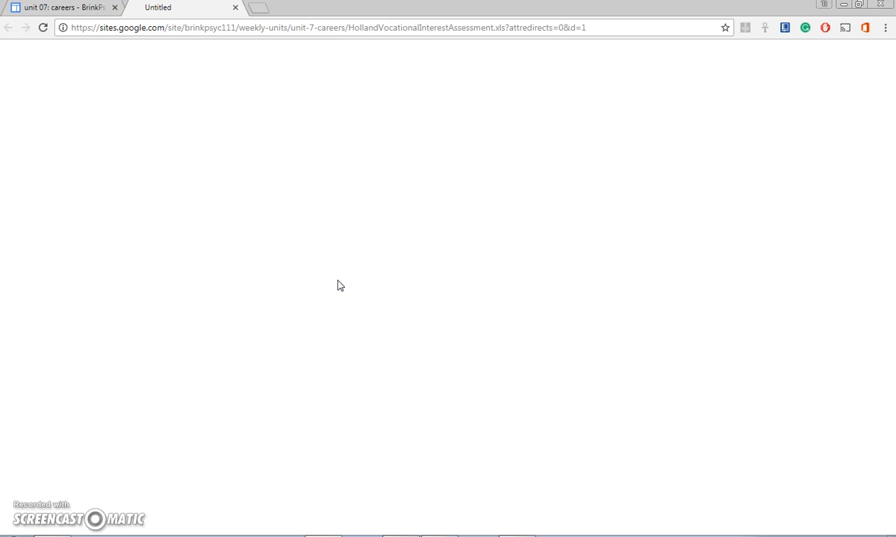
Step: Switch to the HollandVocationalInterestAssessment workbook in Excel and look over the yellow score cells in the R and I columns
{"action": "left_click", "coordinate": [58, 516]}
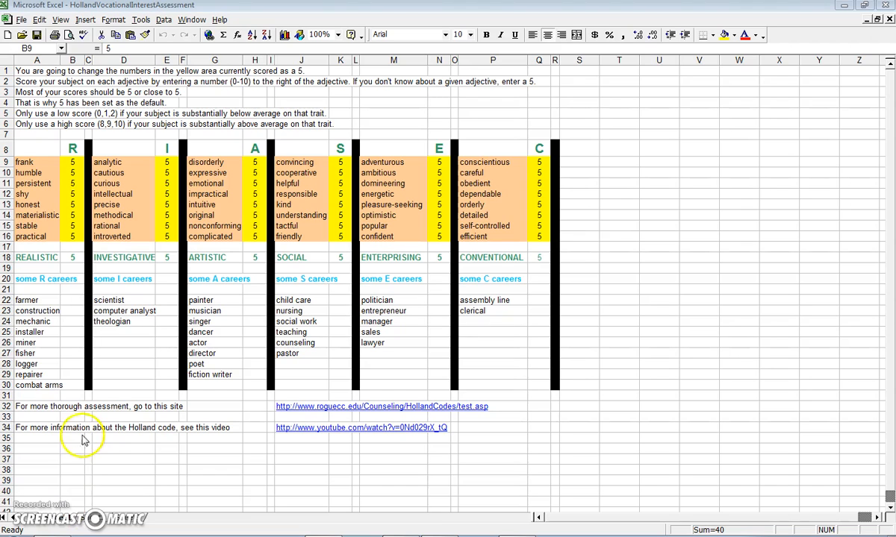
{"action": "left_click", "coordinate": [69, 164]}
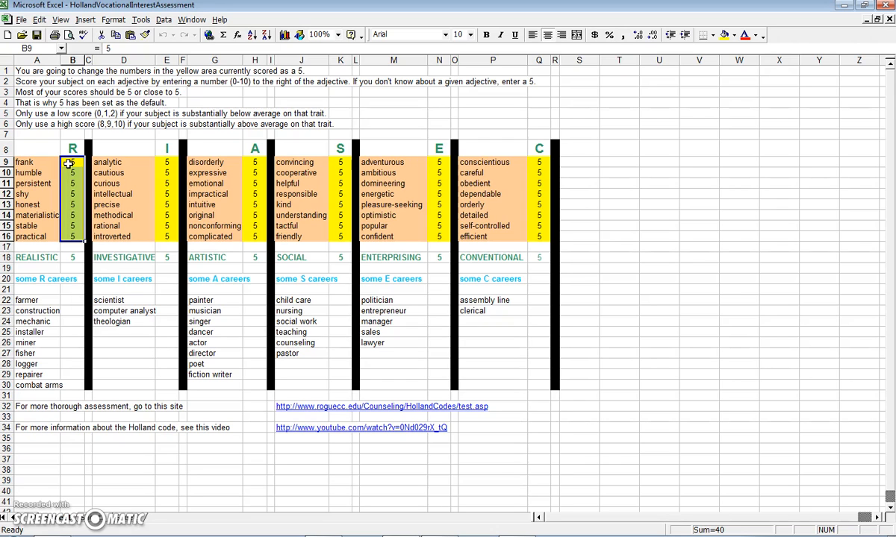
{"action": "key", "text": "Right"}
{"action": "key", "text": "Right"}
{"action": "key", "text": "Right"}
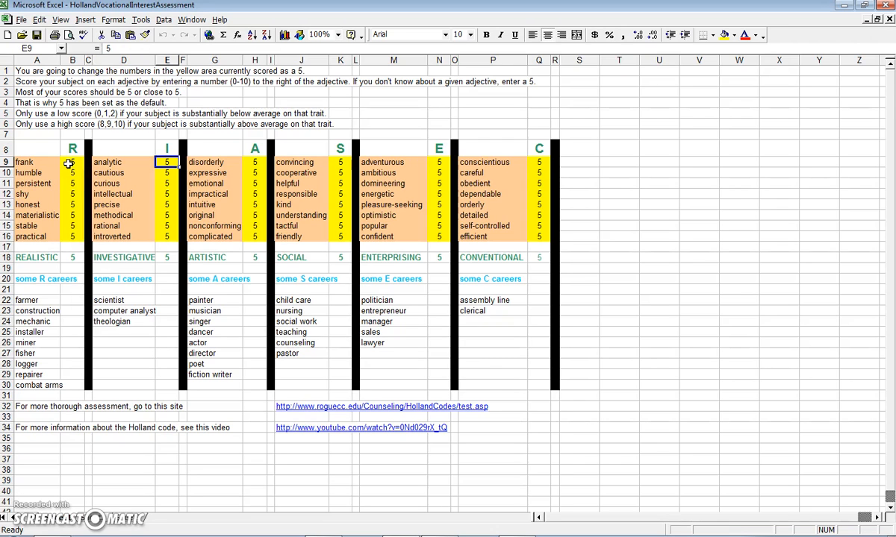
{"action": "key", "text": "Down"}
{"action": "key", "text": "Down"}
{"action": "key", "text": "Down"}
{"action": "key", "text": "Down"}
{"action": "key", "text": "Down"}
{"action": "key", "text": "Down"}
{"action": "key", "text": "Down"}
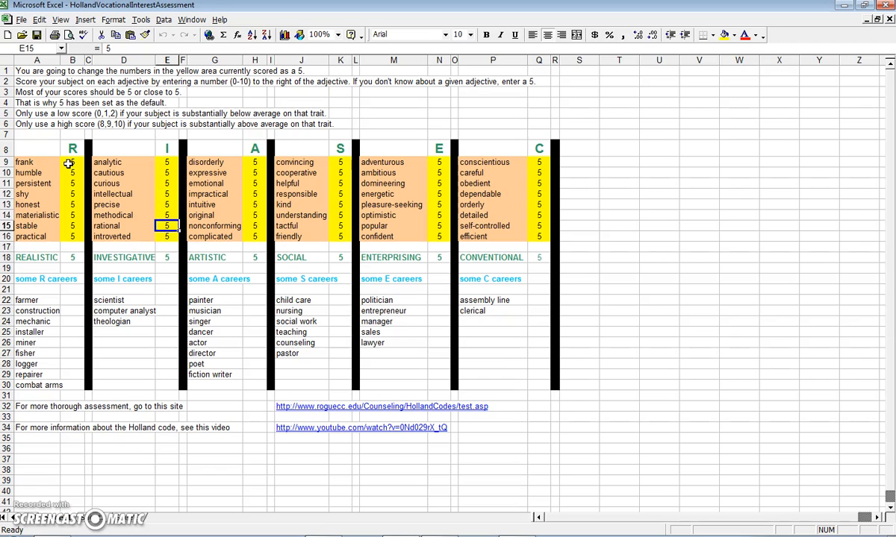
{"action": "key", "text": "Up"}
{"action": "key", "text": "Up"}
{"action": "key", "text": "Up"}
{"action": "key", "text": "Up"}
{"action": "key", "text": "Up"}
{"action": "key", "text": "Up"}
{"action": "key", "text": "Up"}
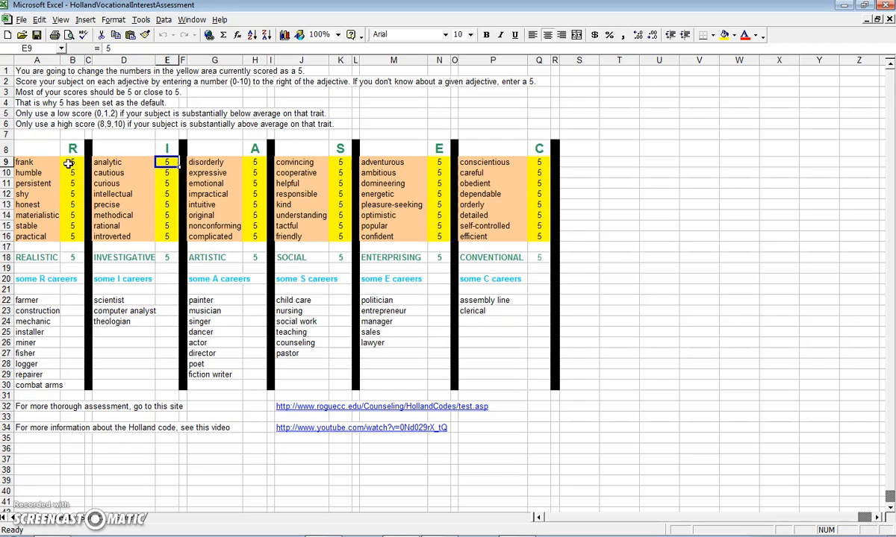
Step: In the R (Realistic) column, score "frank" as 6 and "persistent" as 4
{"action": "key", "text": "Left"}
{"action": "key", "text": "Left"}
{"action": "key", "text": "Left"}
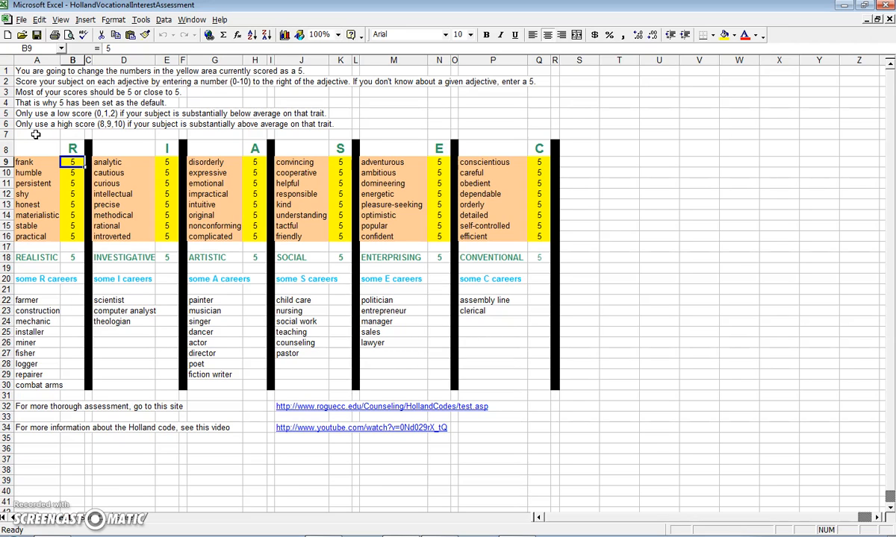
{"action": "type", "text": "6"}
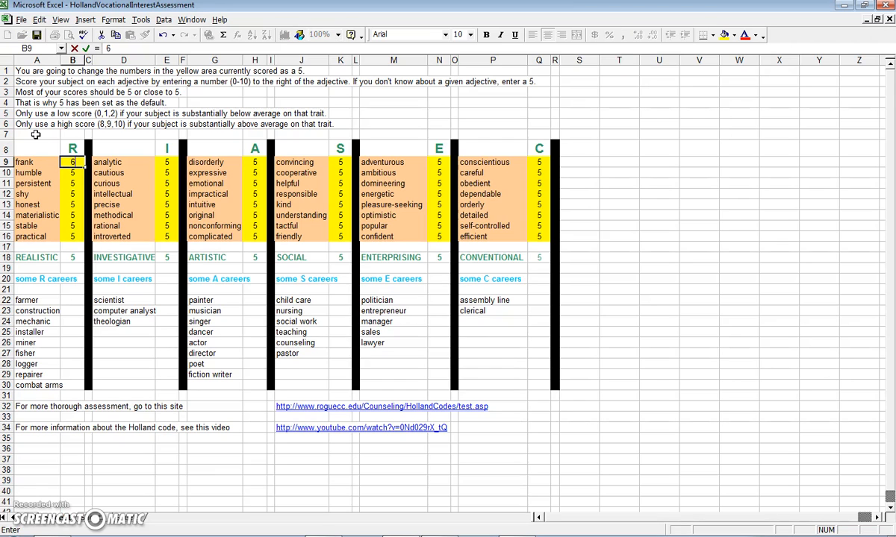
{"action": "key", "text": "Return"}
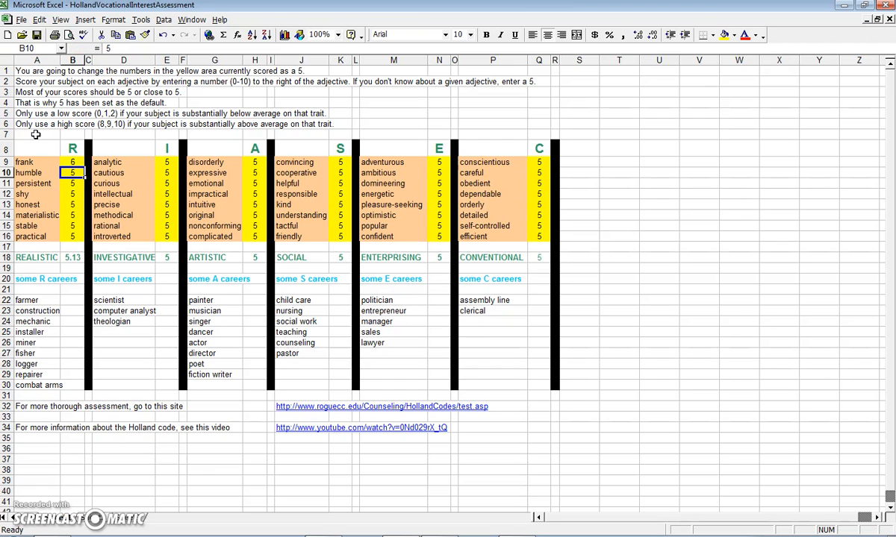
{"action": "key", "text": "Return"}
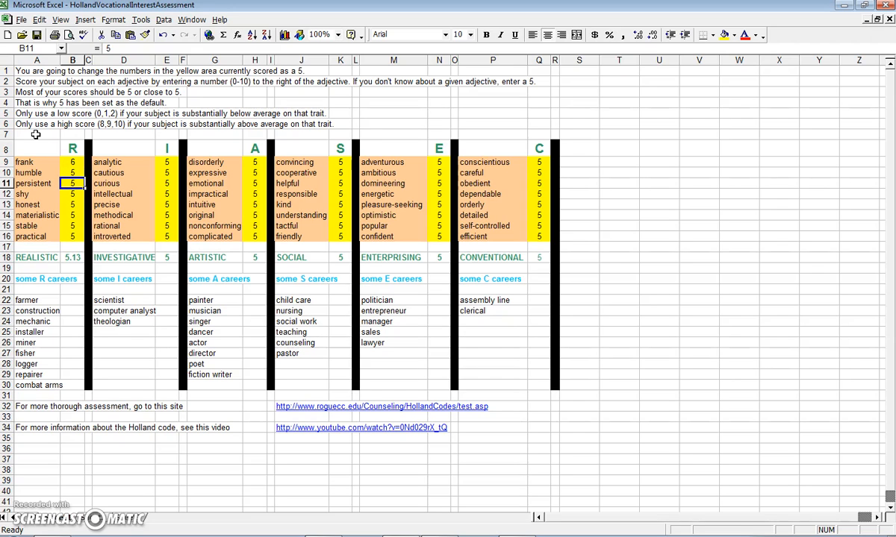
{"action": "type", "text": "4"}
{"action": "key", "text": "Return"}
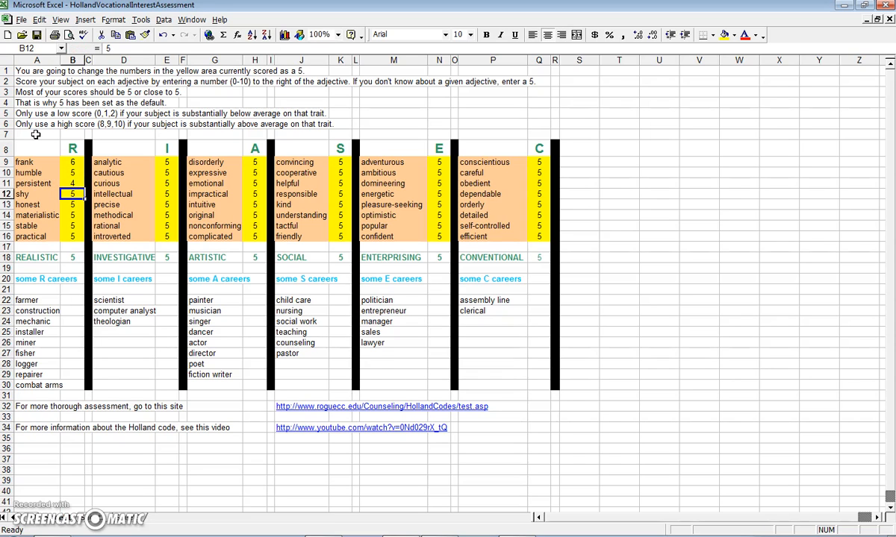
Step: Score "honest" as 3 and "materialistic" as 6 in the R (Realistic) column
{"action": "key", "text": "Return"}
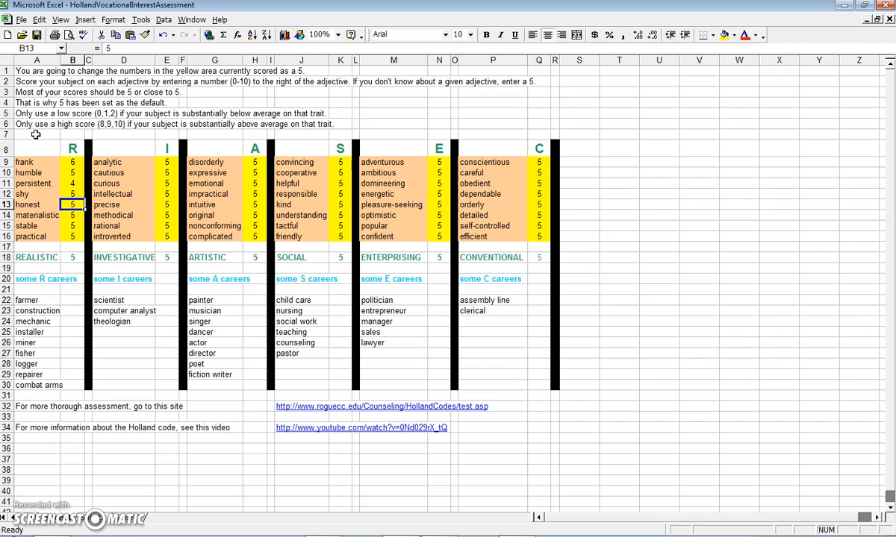
{"action": "type", "text": "3"}
{"action": "key", "text": "Return"}
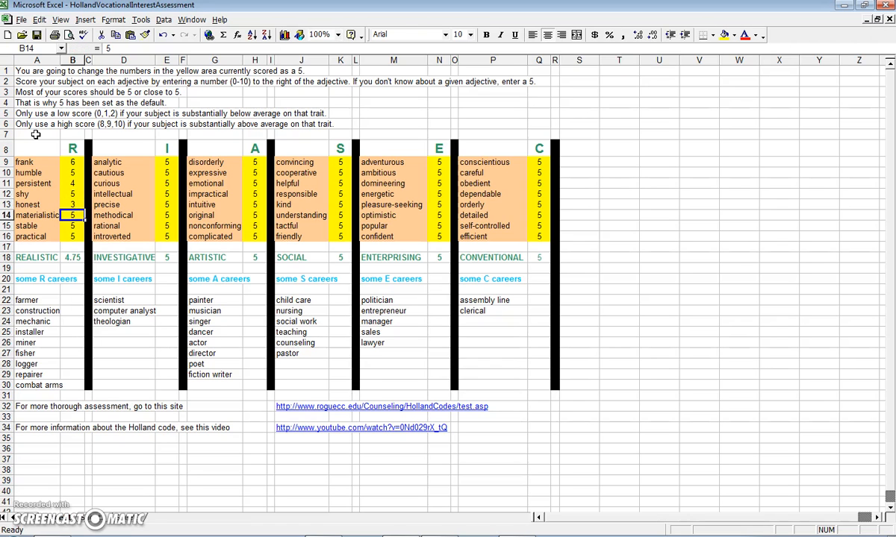
{"action": "type", "text": "6"}
{"action": "key", "text": "Return"}
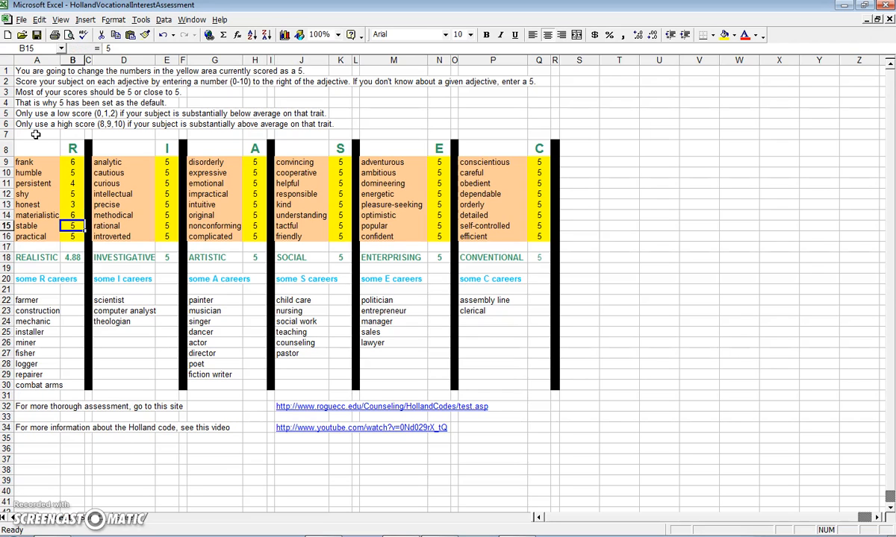
{"action": "key", "text": "Return"}
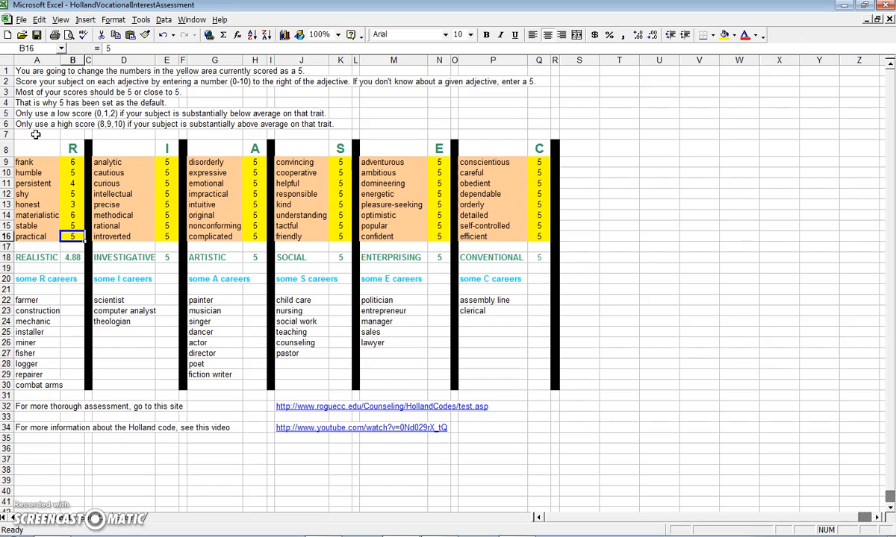
Step: In the I (Investigative) column, score both "analytic" and "cautious" as 2
{"action": "key", "text": "Up"}
{"action": "key", "text": "Up"}
{"action": "key", "text": "Up"}
{"action": "key", "text": "Up"}
{"action": "key", "text": "Up"}
{"action": "key", "text": "Up"}
{"action": "key", "text": "Up"}
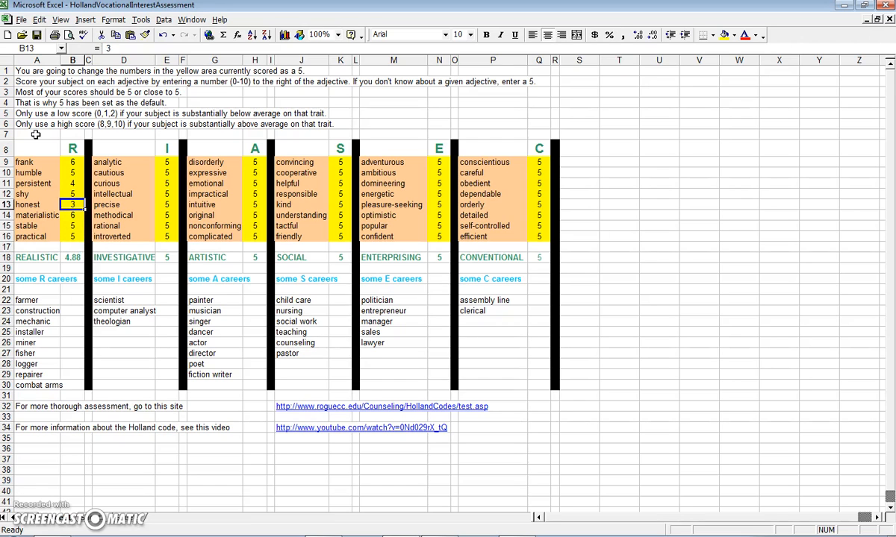
{"action": "key", "text": "Right"}
{"action": "key", "text": "Right"}
{"action": "key", "text": "Right"}
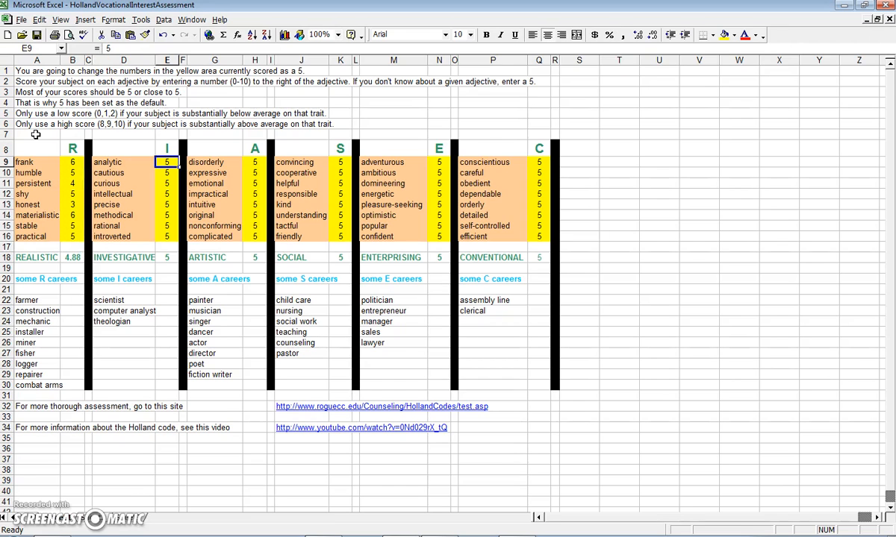
{"action": "type", "text": "2"}
{"action": "key", "text": "Return"}
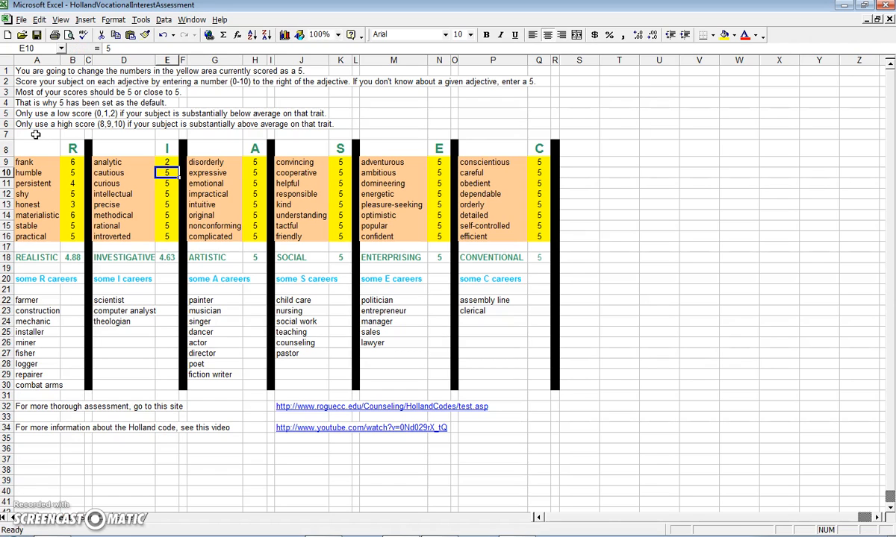
{"action": "type", "text": "2"}
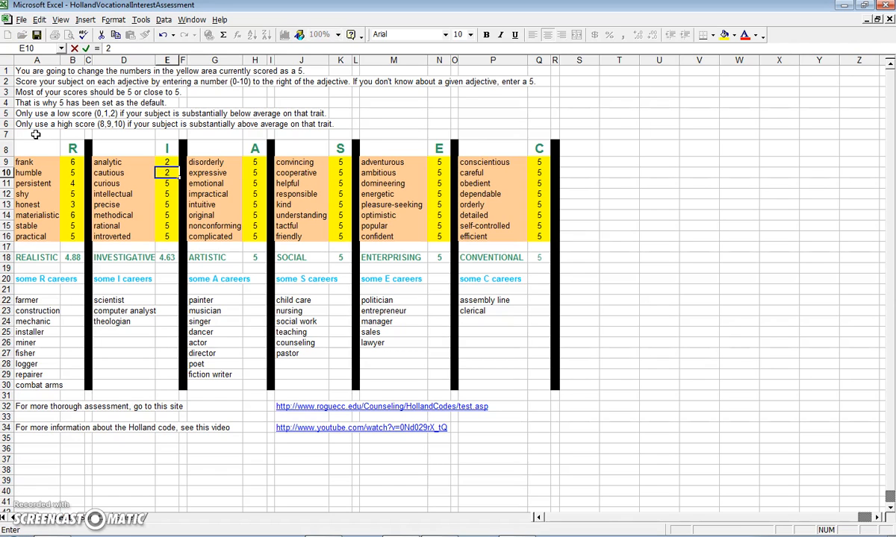
{"action": "key", "text": "Return"}
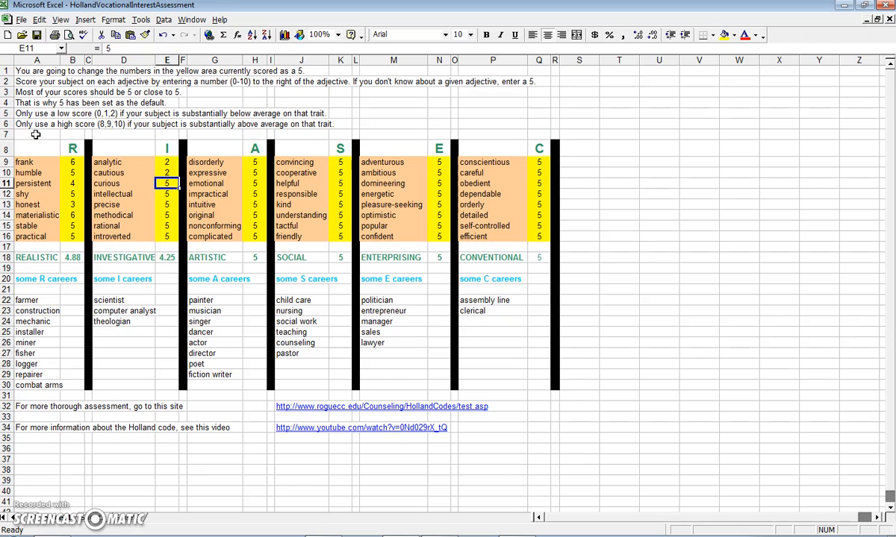
Step: Score "intellectual" as 0 and "rational" as 4 in the I (Investigative) column
{"action": "key", "text": "Return"}
{"action": "type", "text": "0"}
{"action": "key", "text": "Return"}
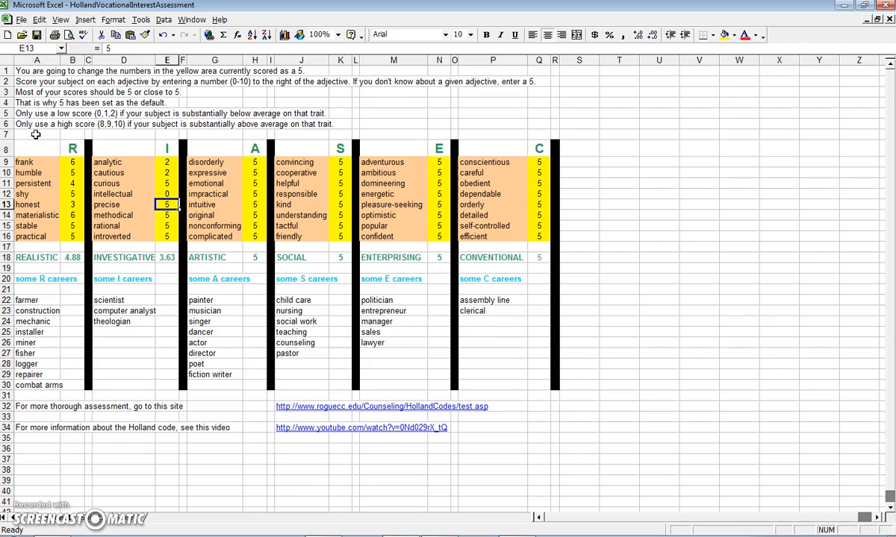
{"action": "key", "text": "Return"}
{"action": "key", "text": "Return"}
{"action": "type", "text": "4"}
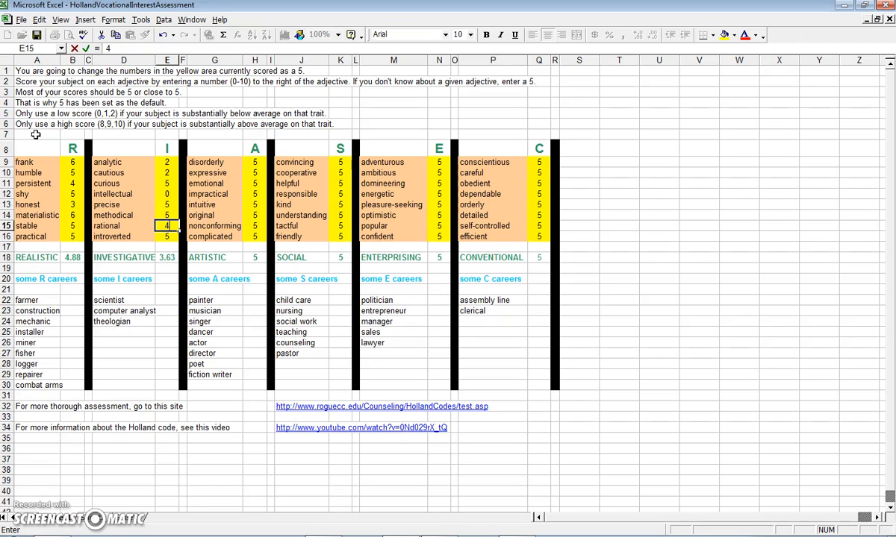
{"action": "key", "text": "Return"}
Step: In the A (Artistic) column, score "disorderly" as 6 and "expressive" as 7
{"action": "key", "text": "Up"}
{"action": "key", "text": "Up"}
{"action": "key", "text": "Up"}
{"action": "key", "text": "Up"}
{"action": "key", "text": "Up"}
{"action": "key", "text": "Up"}
{"action": "key", "text": "Up"}
{"action": "key", "text": "Right"}
{"action": "key", "text": "Right"}
{"action": "key", "text": "Right"}
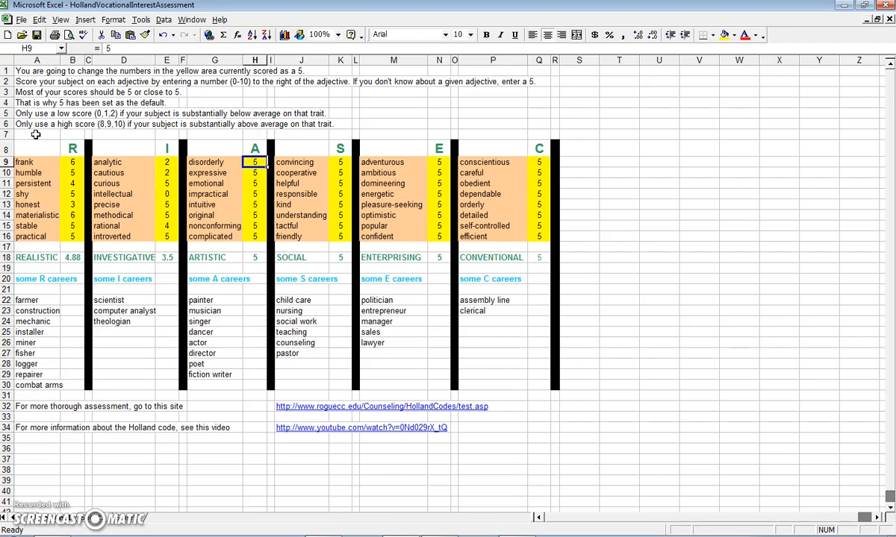
{"action": "type", "text": "6"}
{"action": "key", "text": "Return"}
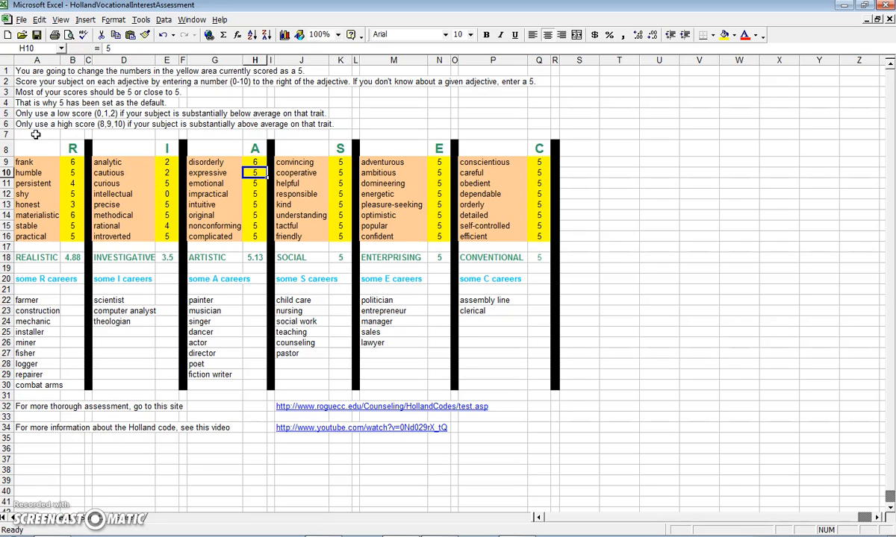
{"action": "type", "text": "7"}
{"action": "key", "text": "Return"}
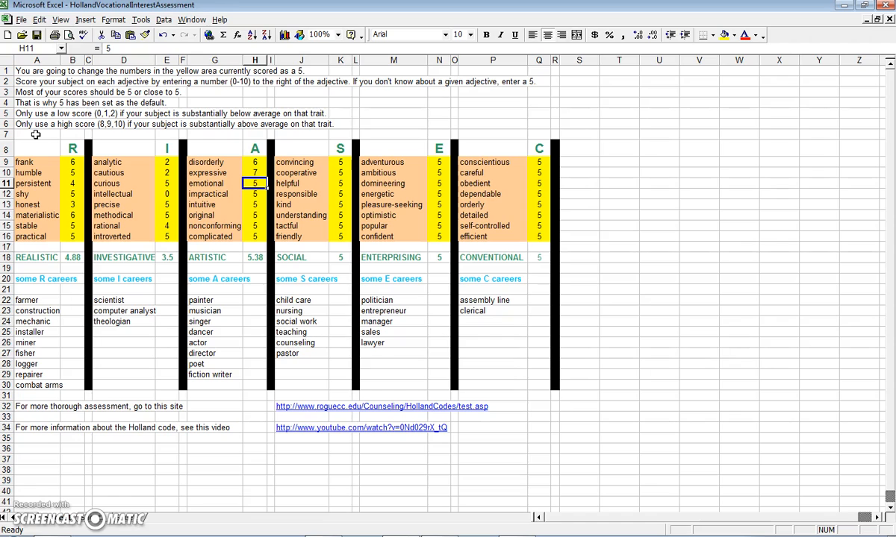
Step: Score "emotional" and "impractical" as 7 and "intuitive" as 4 in the A (Artistic) column
{"action": "type", "text": "7"}
{"action": "key", "text": "Return"}
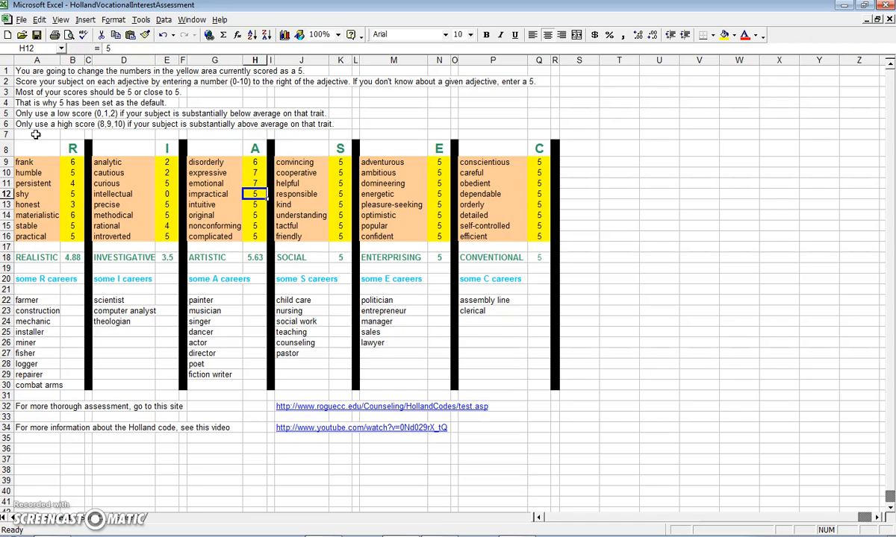
{"action": "type", "text": "7"}
{"action": "key", "text": "Return"}
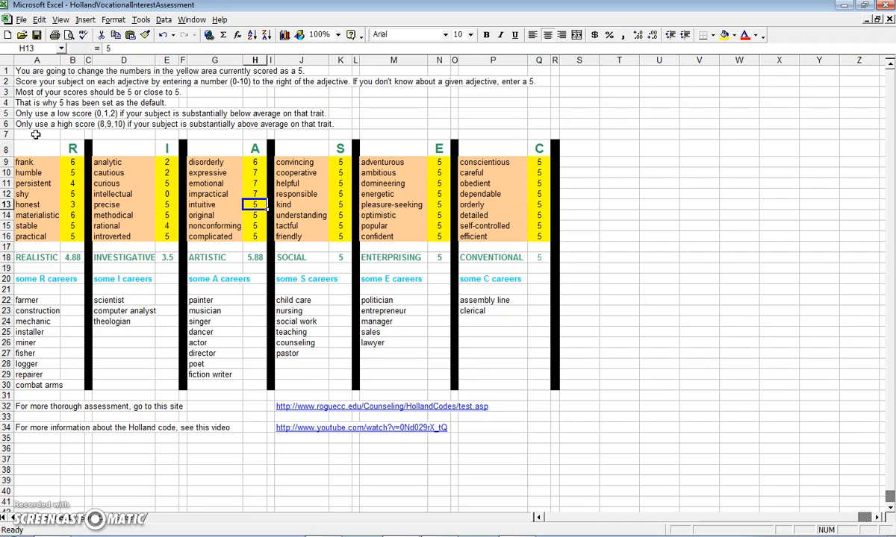
{"action": "type", "text": "4"}
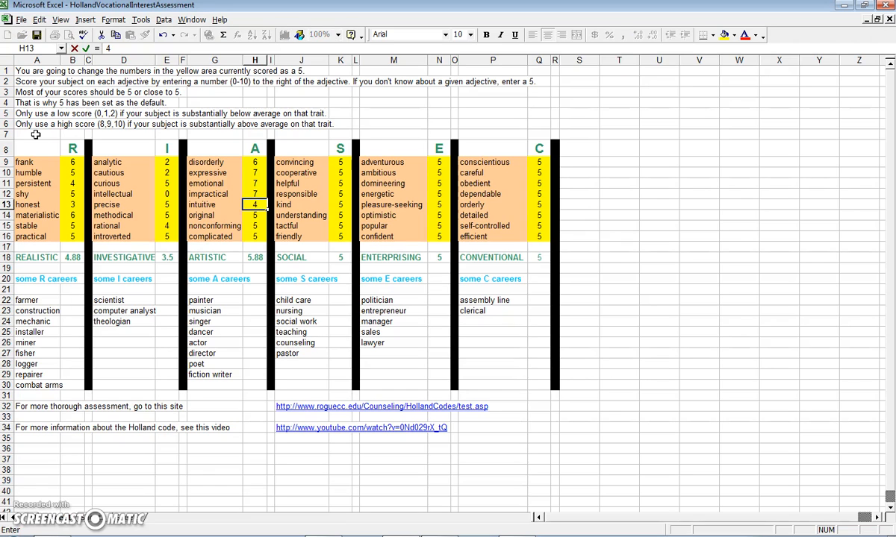
{"action": "key", "text": "Return"}
{"action": "key", "text": "Return"}
{"action": "key", "text": "Return"}
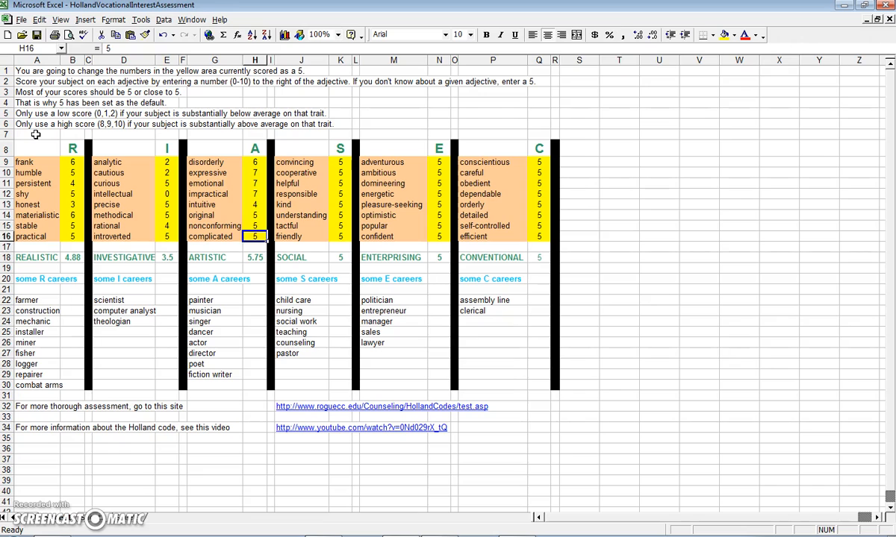
{"action": "key", "text": "Return"}
{"action": "key", "text": "Return"}
Step: In the S (Social) column, score both "convincing" and "cooperative" as 4
{"action": "key", "text": "Up"}
{"action": "key", "text": "Up"}
{"action": "key", "text": "Up"}
{"action": "key", "text": "Up"}
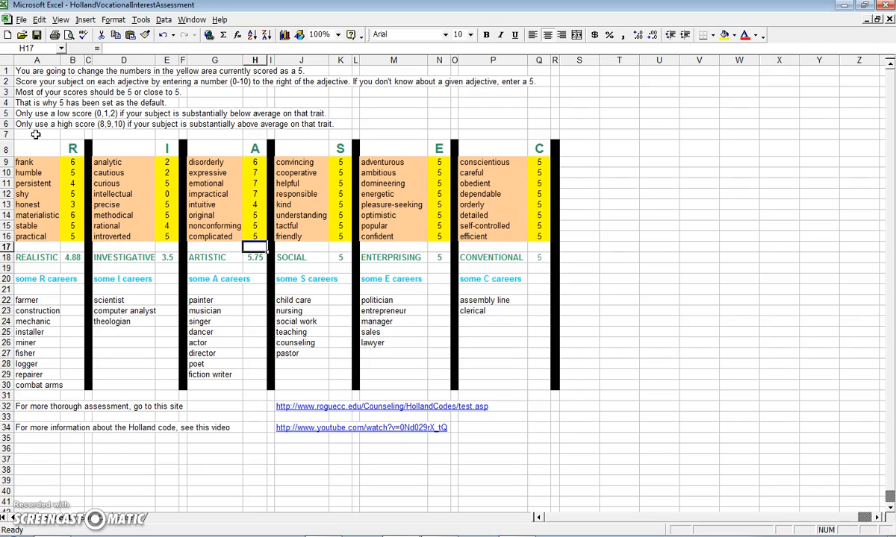
{"action": "key", "text": "Up"}
{"action": "key", "text": "Up"}
{"action": "key", "text": "Up"}
{"action": "key", "text": "Up"}
{"action": "key", "text": "Up"}
{"action": "key", "text": "Right"}
{"action": "key", "text": "Right"}
{"action": "key", "text": "Right"}
{"action": "type", "text": "4"}
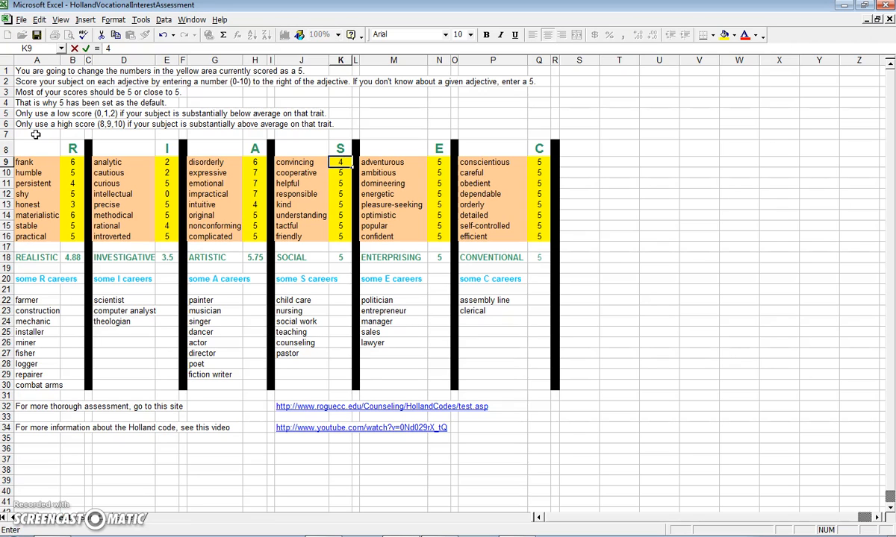
{"action": "key", "text": "Return"}
{"action": "type", "text": "4"}
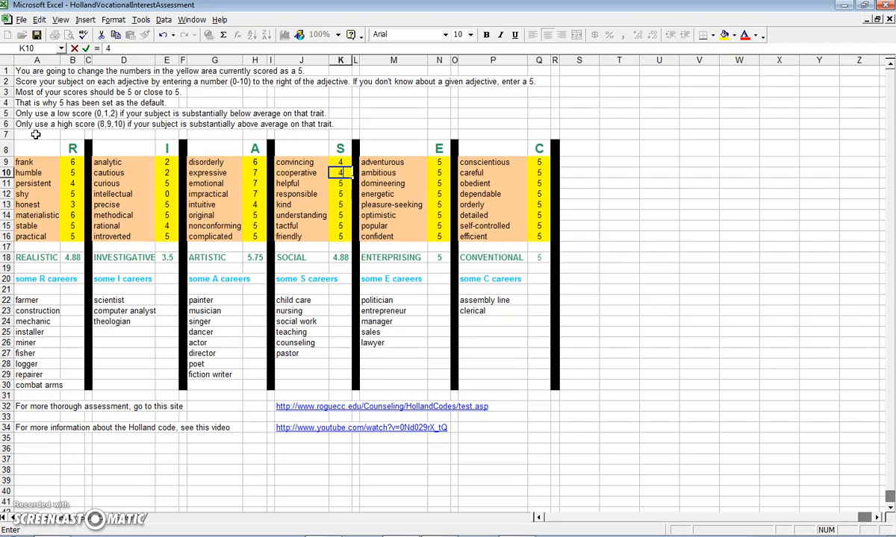
{"action": "key", "text": "Return"}
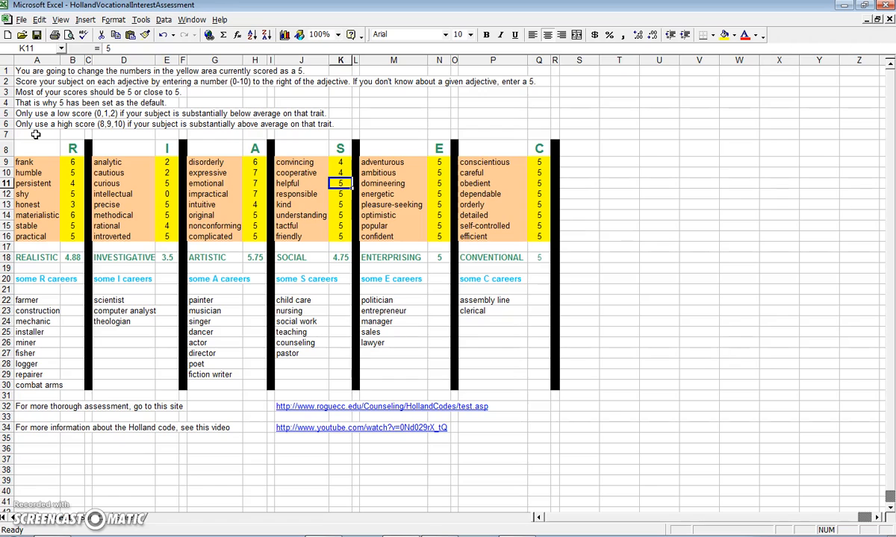
Step: Score "helpful" as 3 and "responsible" as 2 in the S (Social) column
{"action": "type", "text": "3"}
{"action": "key", "text": "Return"}
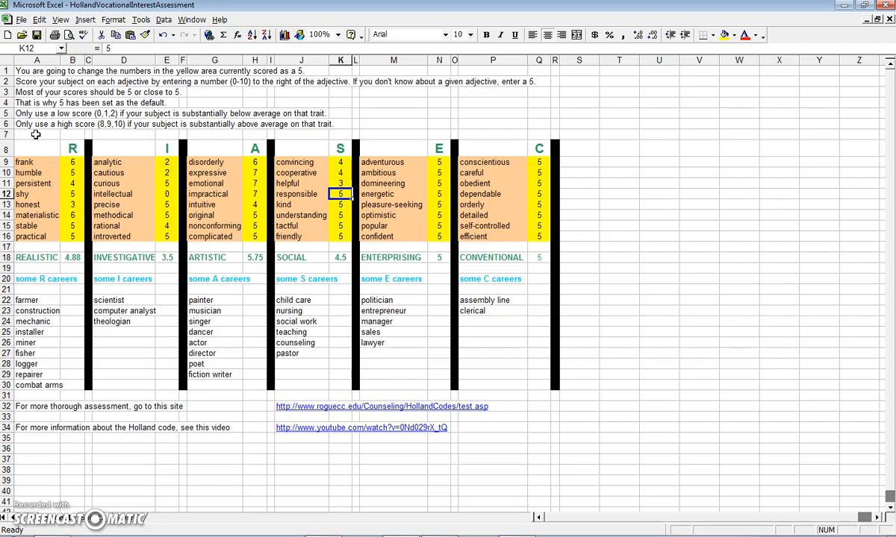
{"action": "type", "text": "2"}
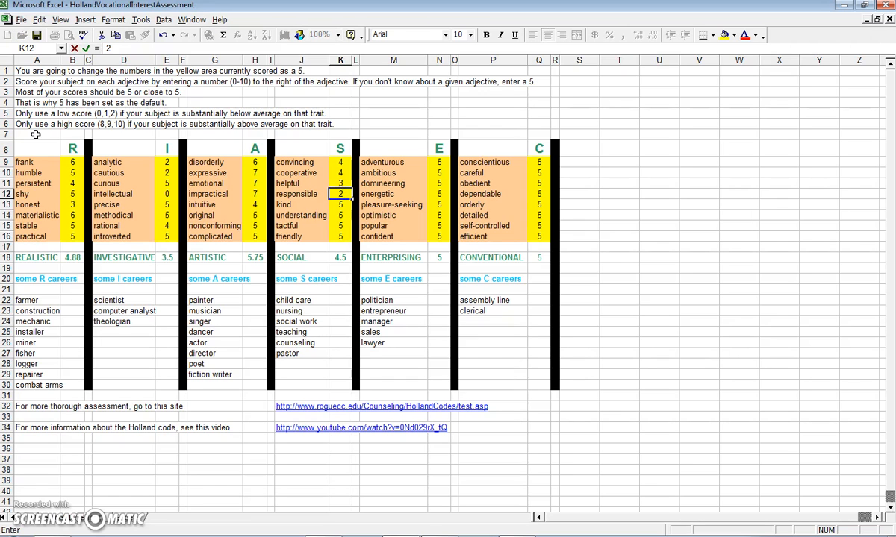
{"action": "key", "text": "Return"}
{"action": "key", "text": "Return"}
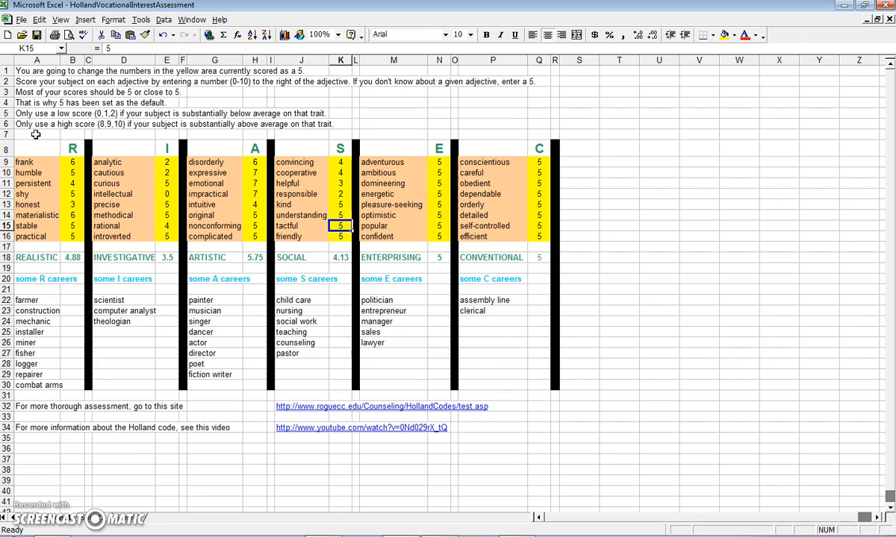
Step: In the E (Enterprising) column, score "adventurous" as 6 and "ambitious" as 3
{"action": "key", "text": "Up"}
{"action": "key", "text": "Up"}
{"action": "key", "text": "Up"}
{"action": "key", "text": "Up"}
{"action": "key", "text": "Up"}
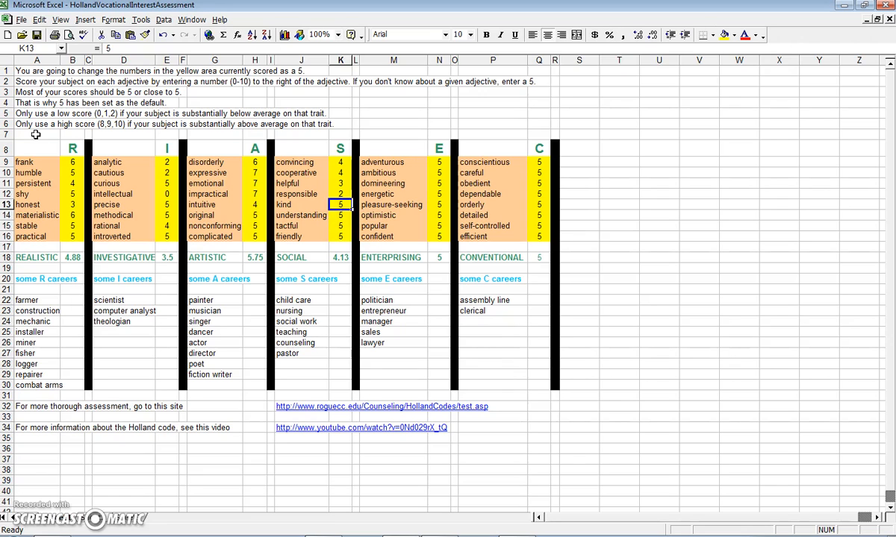
{"action": "key", "text": "Up"}
{"action": "key", "text": "Right"}
{"action": "key", "text": "Right"}
{"action": "key", "text": "Right"}
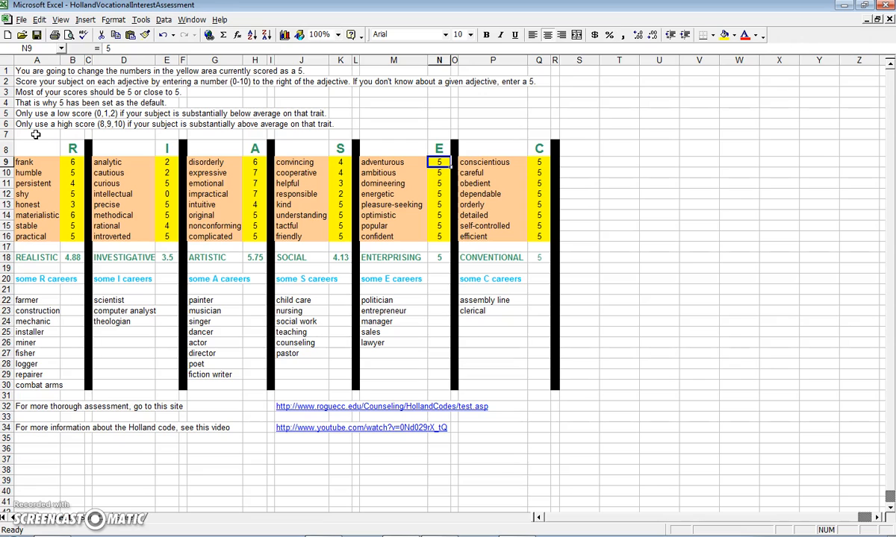
{"action": "type", "text": "6"}
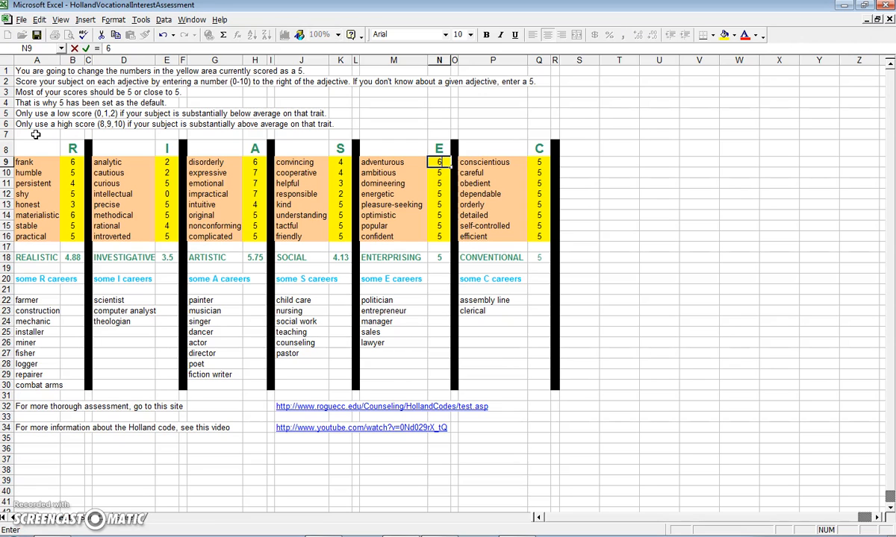
{"action": "key", "text": "Return"}
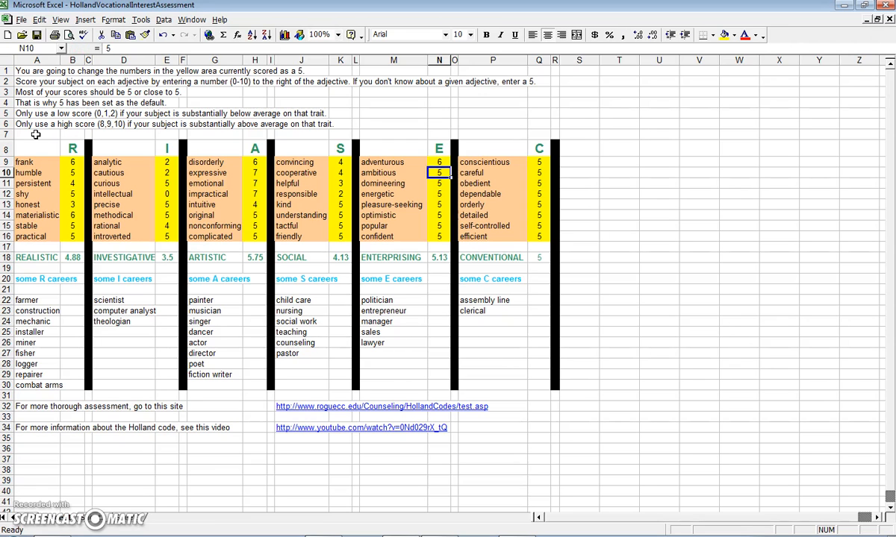
{"action": "type", "text": "3"}
{"action": "key", "text": "Return"}
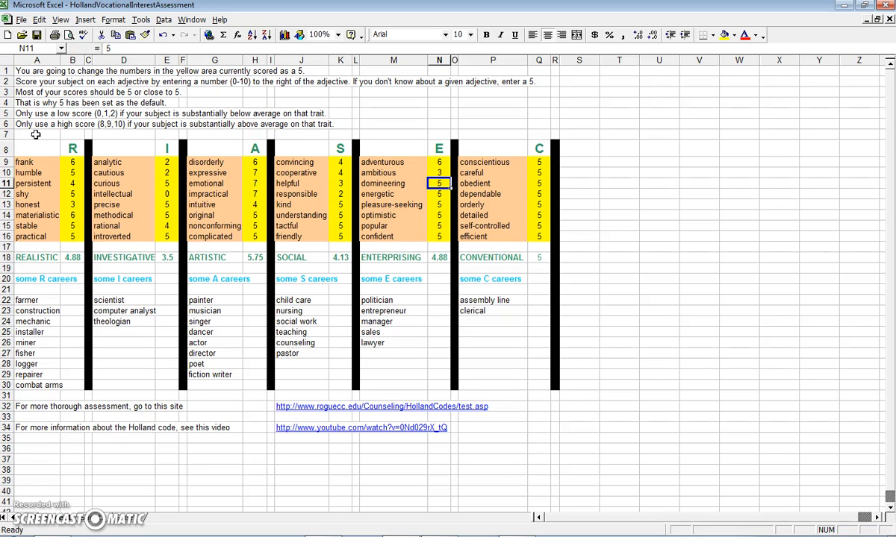
Step: Score "pleasure-seeking" as 8 in the E (Enterprising) column, skipping the adjectives around it
{"action": "key", "text": "Return"}
{"action": "key", "text": "Return"}
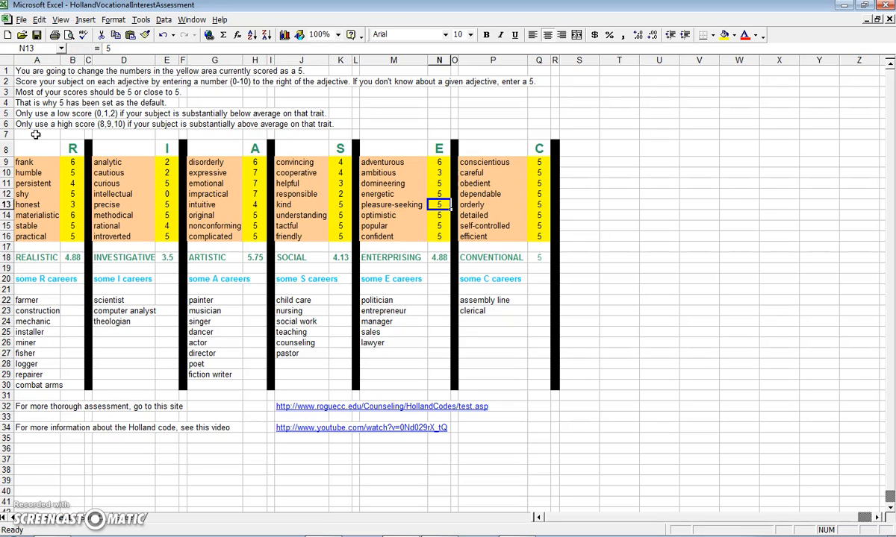
{"action": "type", "text": "8"}
{"action": "key", "text": "Return"}
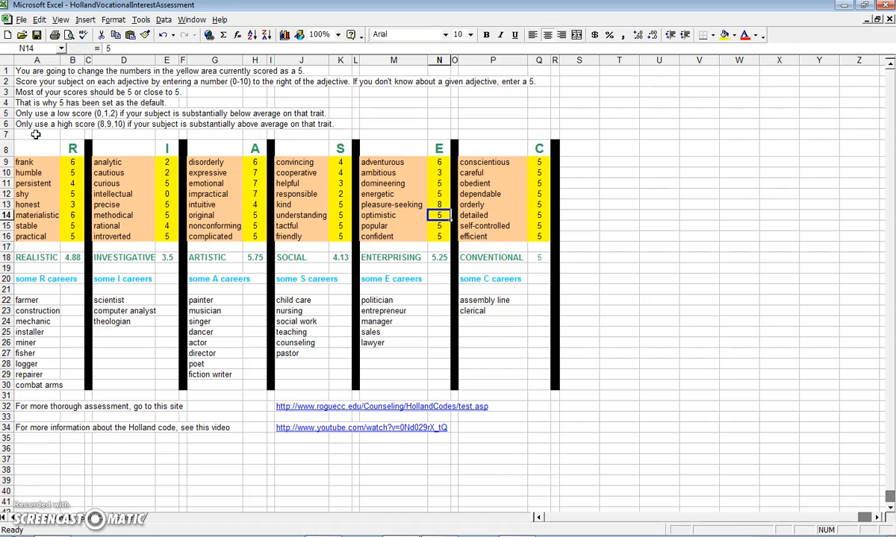
{"action": "key", "text": "Return"}
{"action": "key", "text": "Return"}
{"action": "key", "text": "Return"}
{"action": "key", "text": "Return"}
Step: In the C (Conventional) column, score "conscientious" as 4 and "careful" as 2
{"action": "key", "text": "Up"}
{"action": "key", "text": "Up"}
{"action": "key", "text": "Up"}
{"action": "key", "text": "Up"}
{"action": "key", "text": "Up"}
{"action": "key", "text": "Up"}
{"action": "key", "text": "Up"}
{"action": "key", "text": "Up"}
{"action": "key", "text": "Up"}
{"action": "key", "text": "Right"}
{"action": "key", "text": "Right"}
{"action": "key", "text": "Right"}
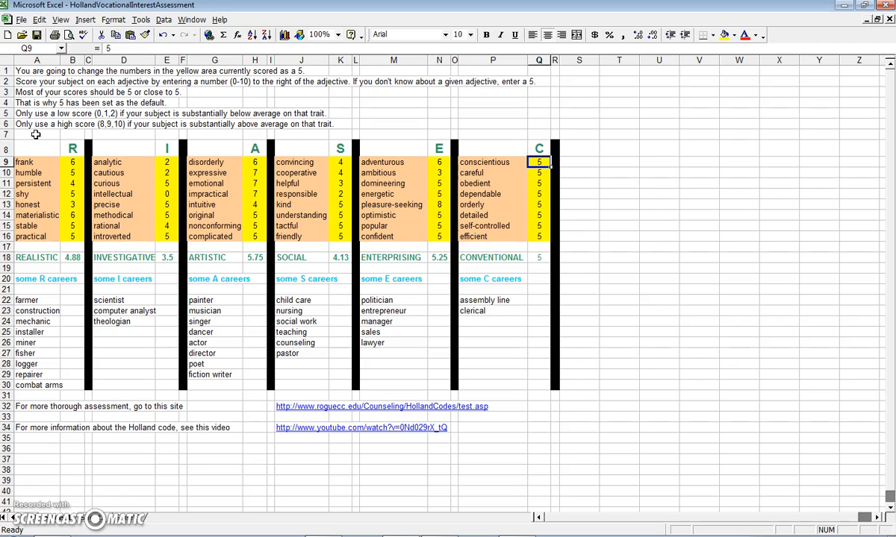
{"action": "type", "text": "4"}
{"action": "key", "text": "Return"}
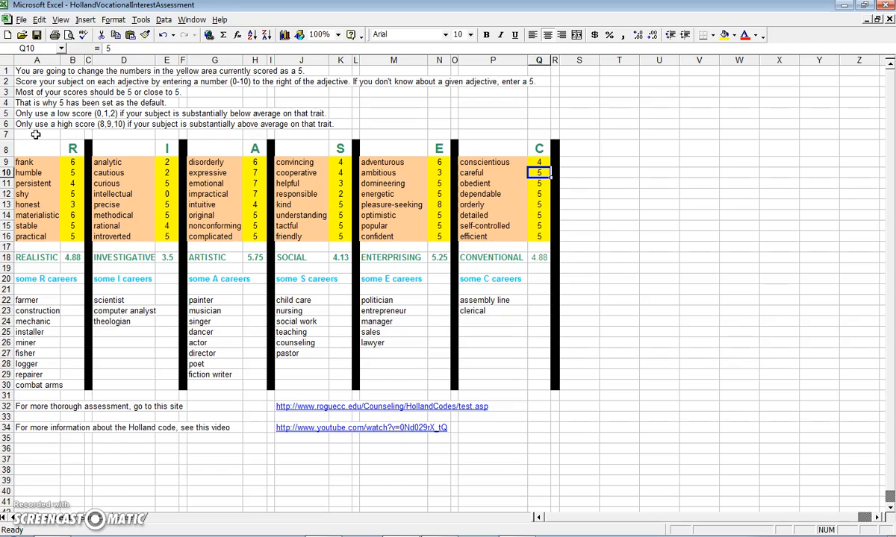
{"action": "type", "text": "2"}
{"action": "key", "text": "Return"}
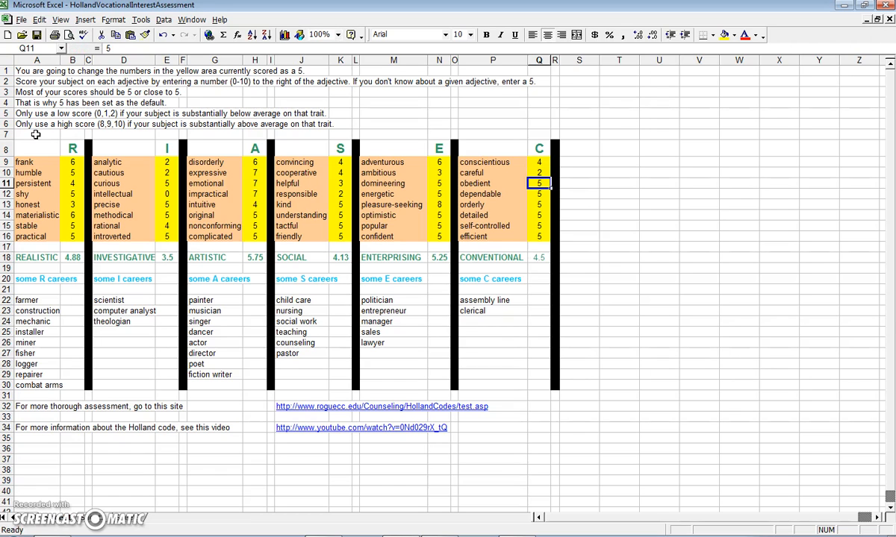
Step: Score "obedient" as 4 and "dependable" as 2 in the C (Conventional) column
{"action": "type", "text": "4"}
{"action": "key", "text": "Return"}
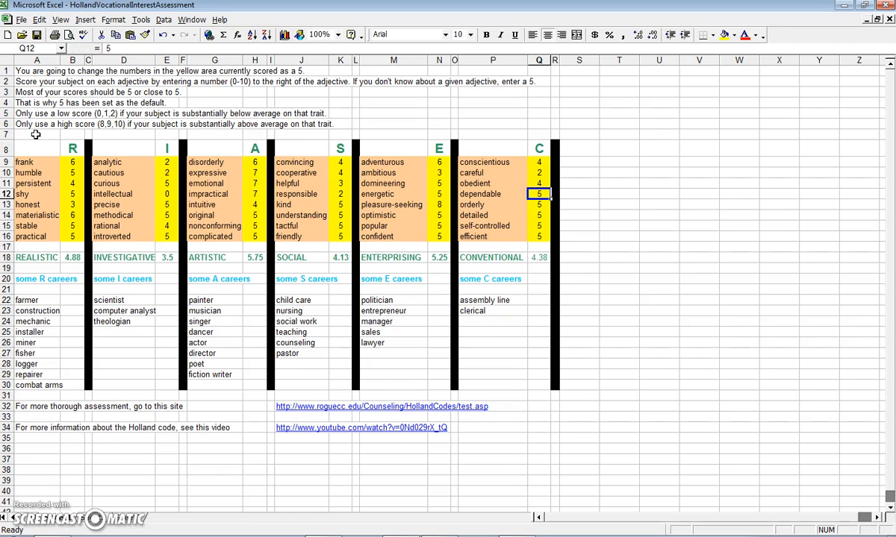
{"action": "type", "text": "2"}
{"action": "key", "text": "Return"}
Step: Score "orderly" and "self-controlled" as 4 and "efficient" as 3 in the C (Conventional) column
{"action": "type", "text": "4"}
{"action": "key", "text": "Return"}
{"action": "key", "text": "Return"}
{"action": "type", "text": "4"}
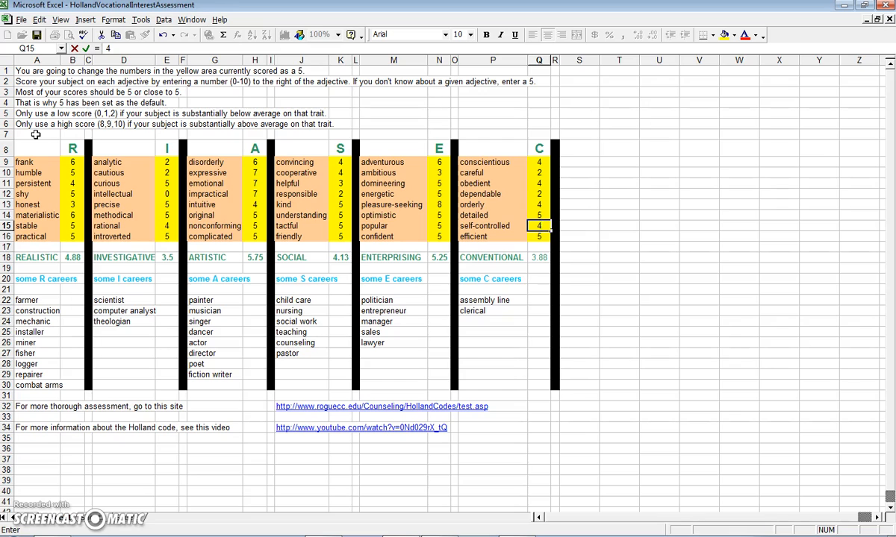
{"action": "key", "text": "Return"}
{"action": "type", "text": "3"}
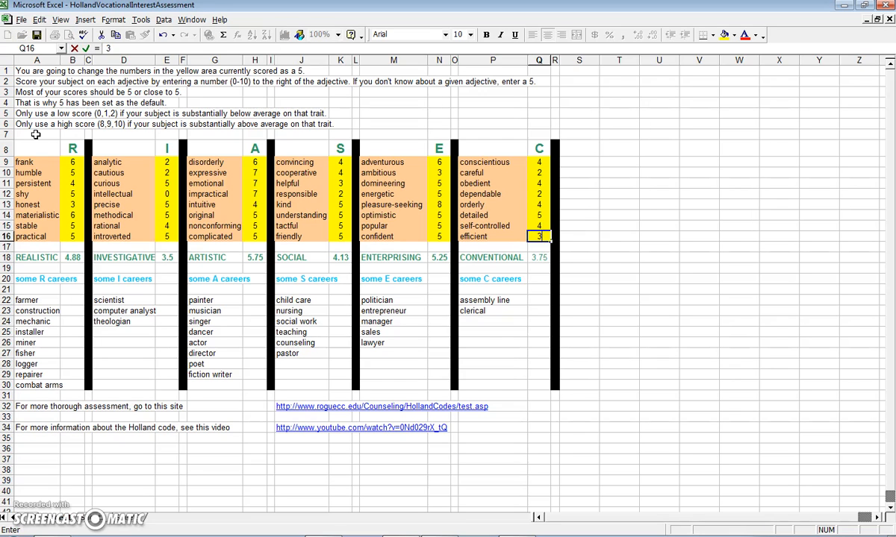
{"action": "key", "text": "Return"}
{"action": "key", "text": "Return"}
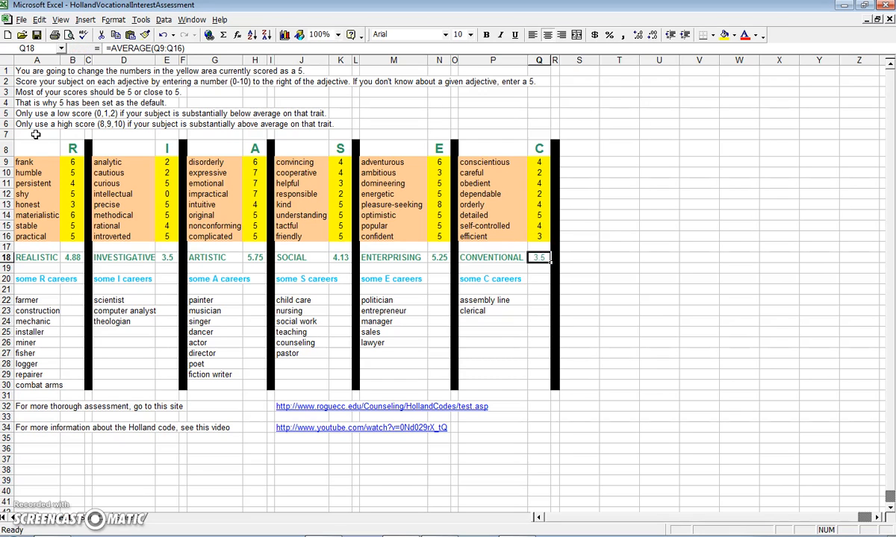
Step: Review the average scores in row 18 from Conventional back to Realistic
{"action": "key", "text": "Left"}
{"action": "key", "text": "Left"}
{"action": "key", "text": "Left"}
{"action": "key", "text": "Left"}
{"action": "key", "text": "Left"}
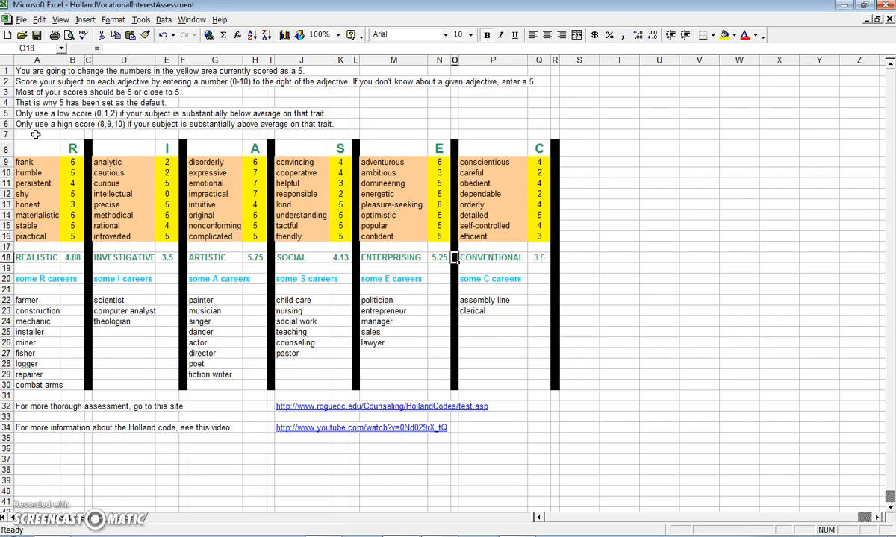
{"action": "key", "text": "Left"}
{"action": "key", "text": "Left"}
{"action": "key", "text": "Left"}
{"action": "key", "text": "Left"}
{"action": "key", "text": "Left"}
{"action": "key", "text": "Left"}
{"action": "key", "text": "Left"}
{"action": "key", "text": "Left"}
{"action": "key", "text": "Left"}
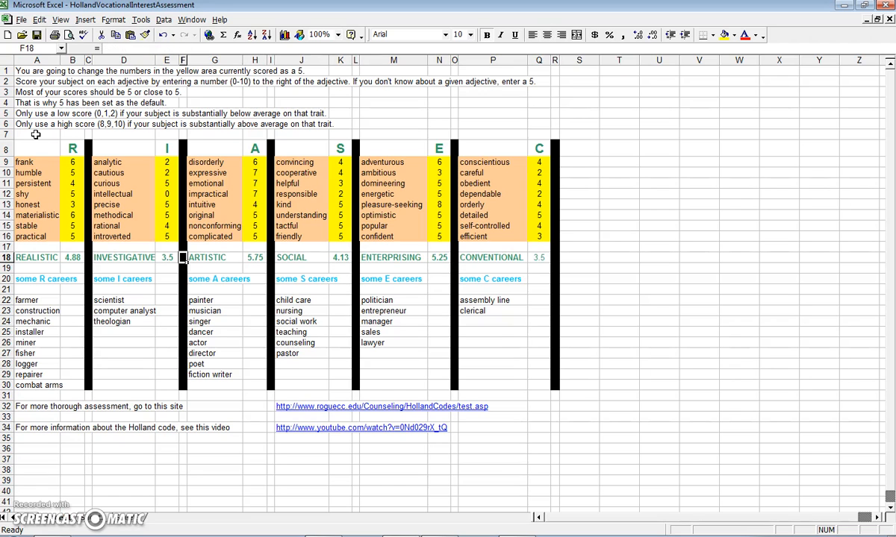
{"action": "key", "text": "Left"}
{"action": "key", "text": "Left"}
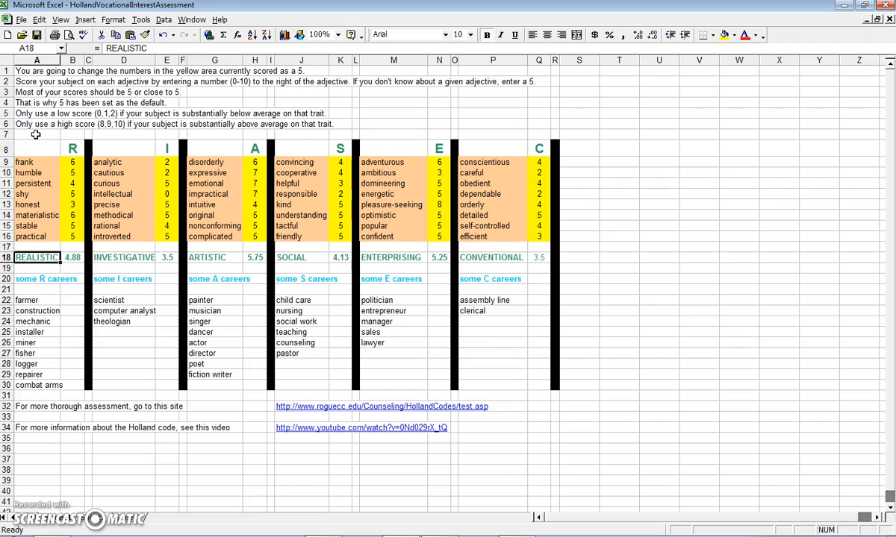
Step: Examine the Artistic average in row 18 in comparison with the Realistic and Investigative averages
{"action": "key", "text": "Right"}
{"action": "key", "text": "Right"}
{"action": "key", "text": "Right"}
{"action": "key", "text": "Right"}
{"action": "key", "text": "Right"}
{"action": "key", "text": "Right"}
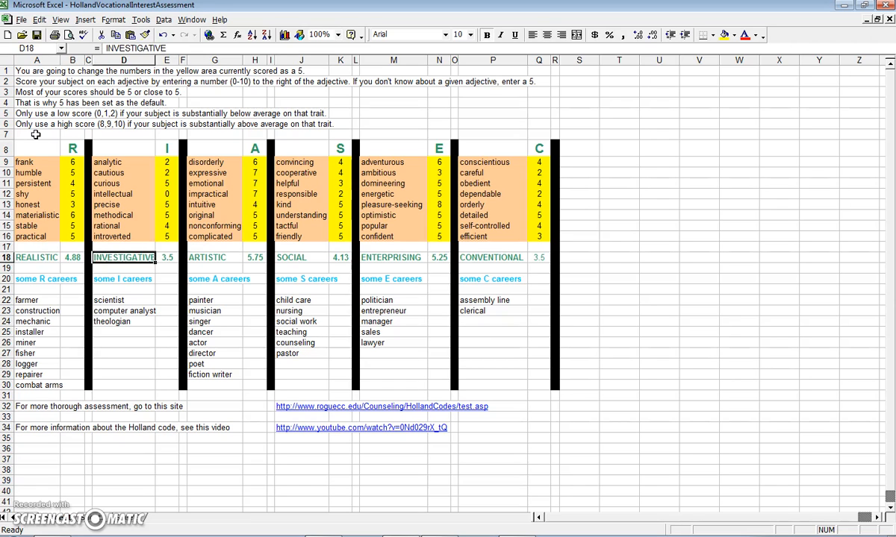
{"action": "key", "text": "Right"}
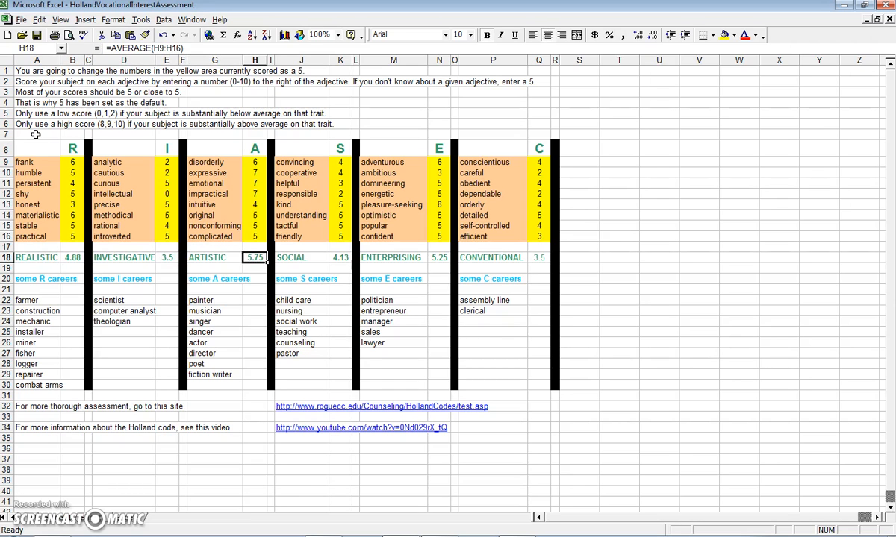
{"action": "key", "text": "Left"}
{"action": "key", "text": "Right"}
{"action": "key", "text": "Left"}
{"action": "key", "text": "Right"}
{"action": "key", "text": "Left"}
{"action": "key", "text": "Right"}
{"action": "key", "text": "Left"}
{"action": "key", "text": "Right"}
{"action": "key", "text": "Left"}
{"action": "key", "text": "Right"}
Step: Examine the Investigative average in row 18 and continue across the categories to the Conventional average
{"action": "key", "text": "Left"}
{"action": "key", "text": "Left"}
{"action": "key", "text": "Left"}
{"action": "key", "text": "Left"}
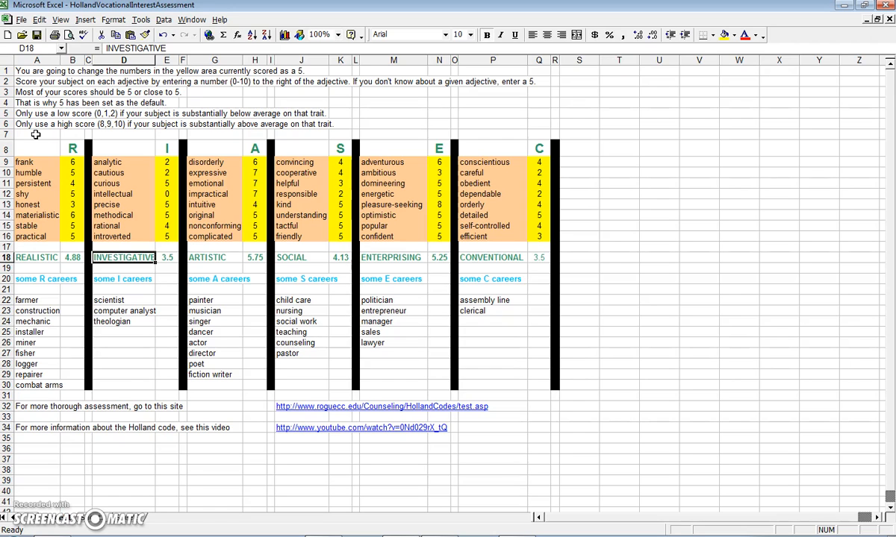
{"action": "key", "text": "Right"}
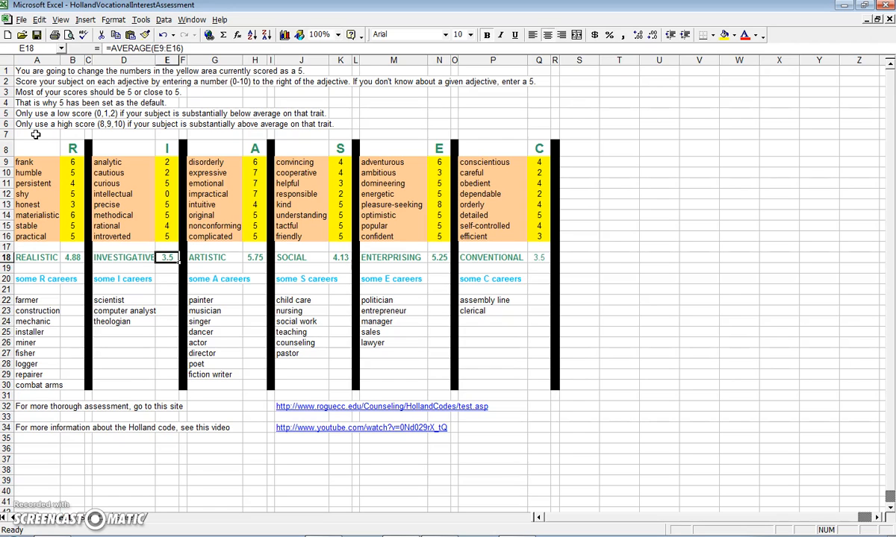
{"action": "key", "text": "Right"}
{"action": "key", "text": "Right"}
{"action": "key", "text": "Right"}
{"action": "key", "text": "Right"}
{"action": "key", "text": "Right"}
{"action": "key", "text": "Right"}
{"action": "key", "text": "Right"}
{"action": "key", "text": "Right"}
{"action": "key", "text": "Right"}
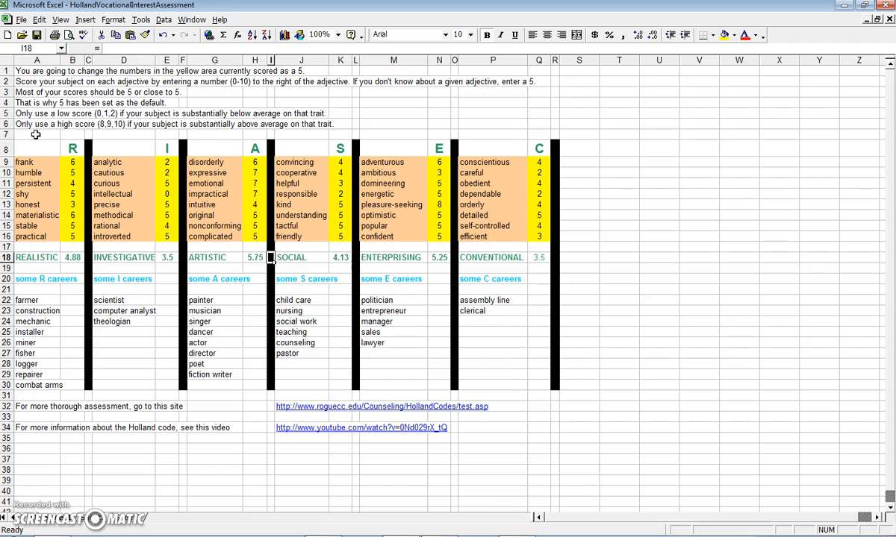
{"action": "key", "text": "Right"}
{"action": "key", "text": "Right"}
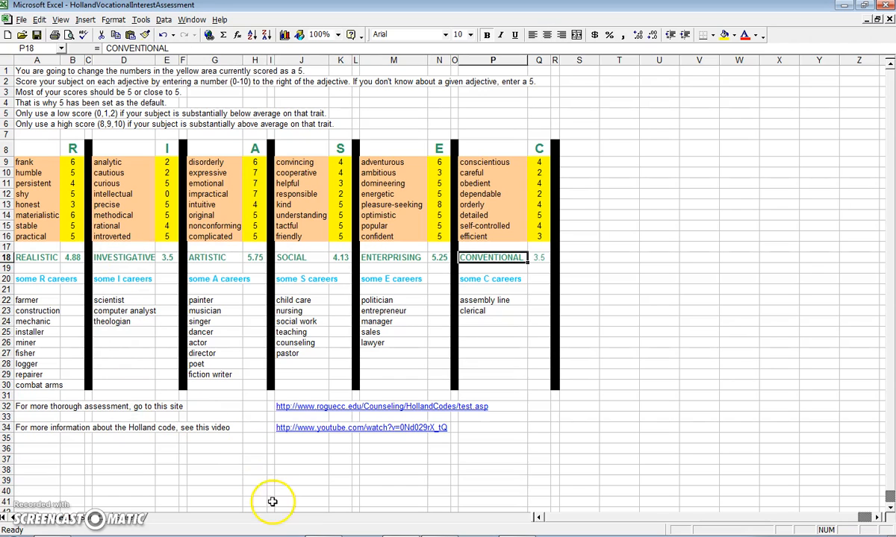
Step: Switch to the HomerVocational presentation in PowerPoint
{"action": "left_click", "coordinate": [323, 536]}
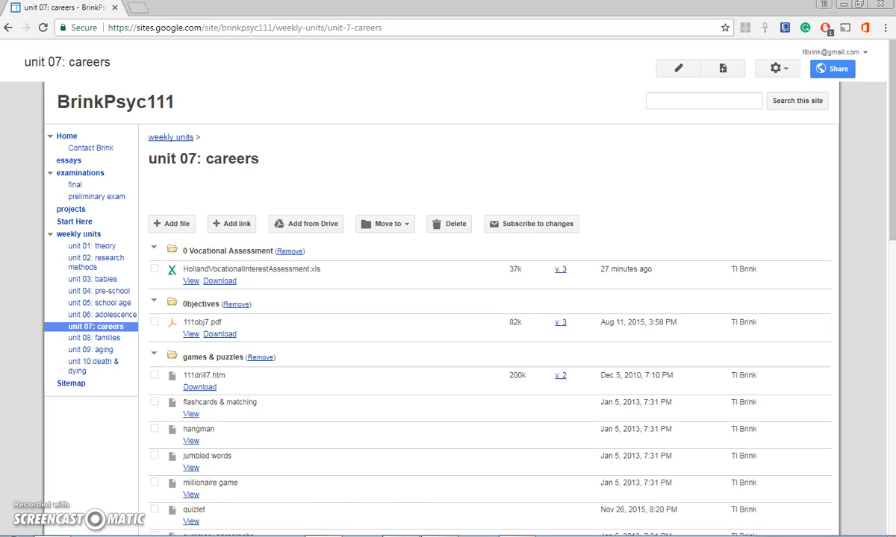
{"action": "left_click", "coordinate": [440, 535]}
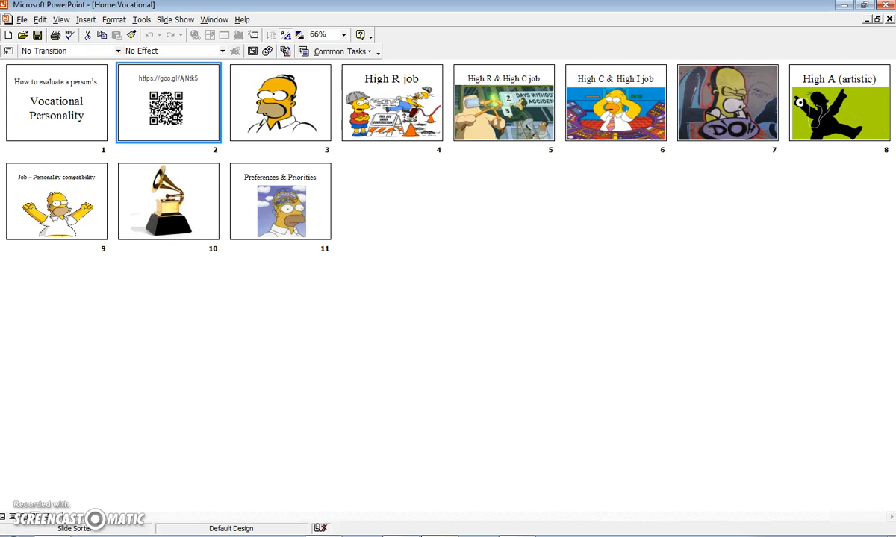